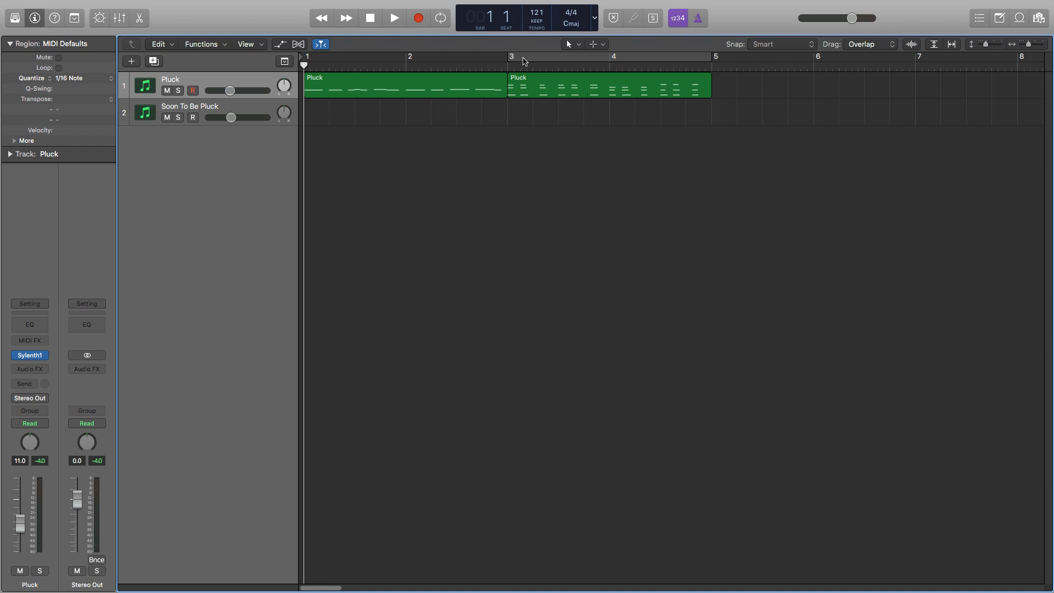
Play the Pluck track looped over bars 1 to 3, and over bars 3 to 5, to hear the target sound
{"action": "left_click", "coordinate": [524, 61]}
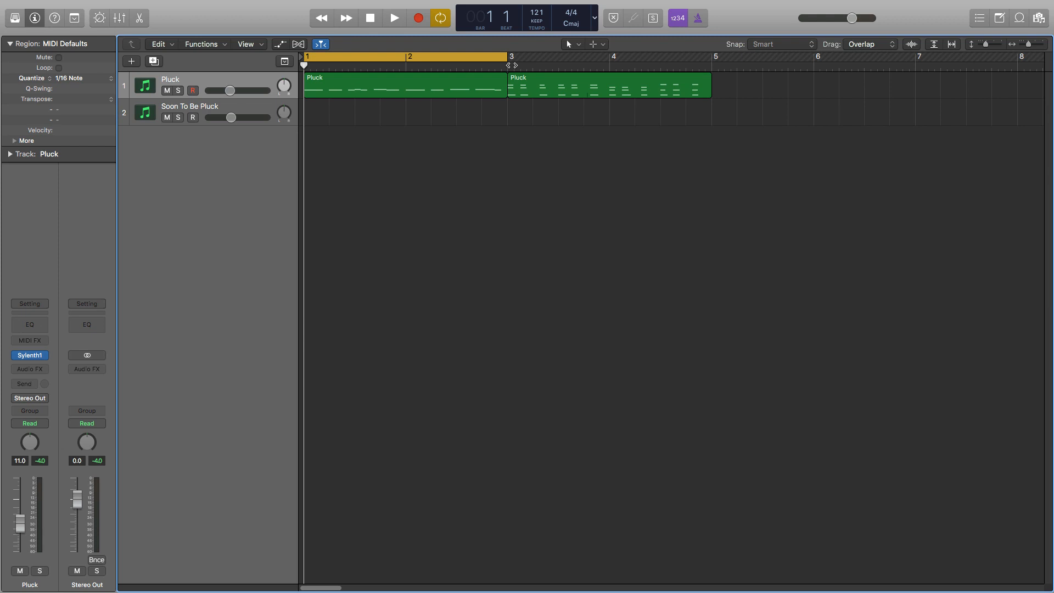
{"action": "key", "text": "space"}
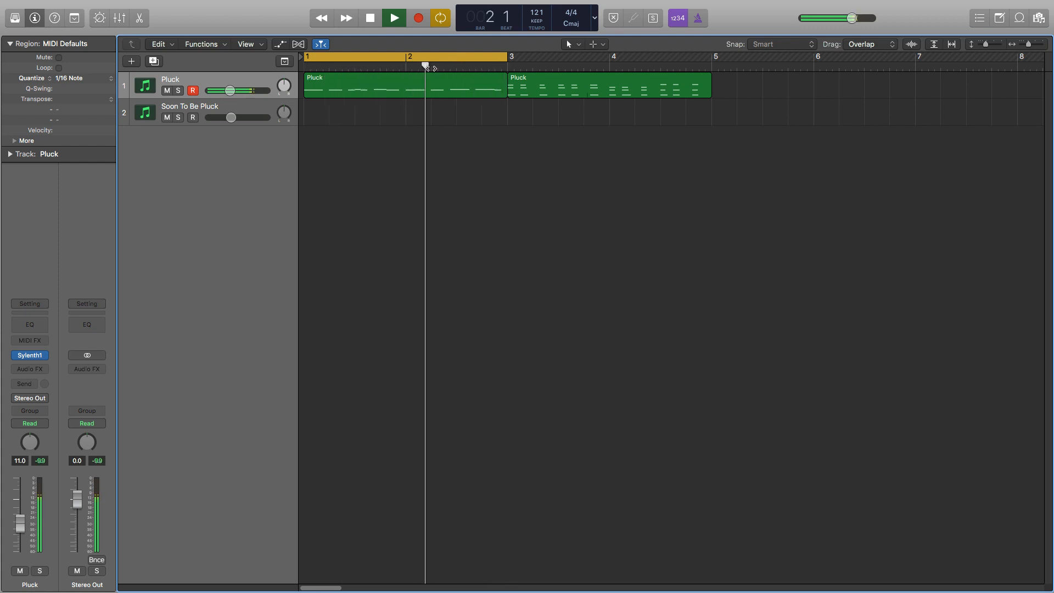
{"action": "left_click_drag", "start_coordinate": [406, 64], "coordinate": [607, 59]}
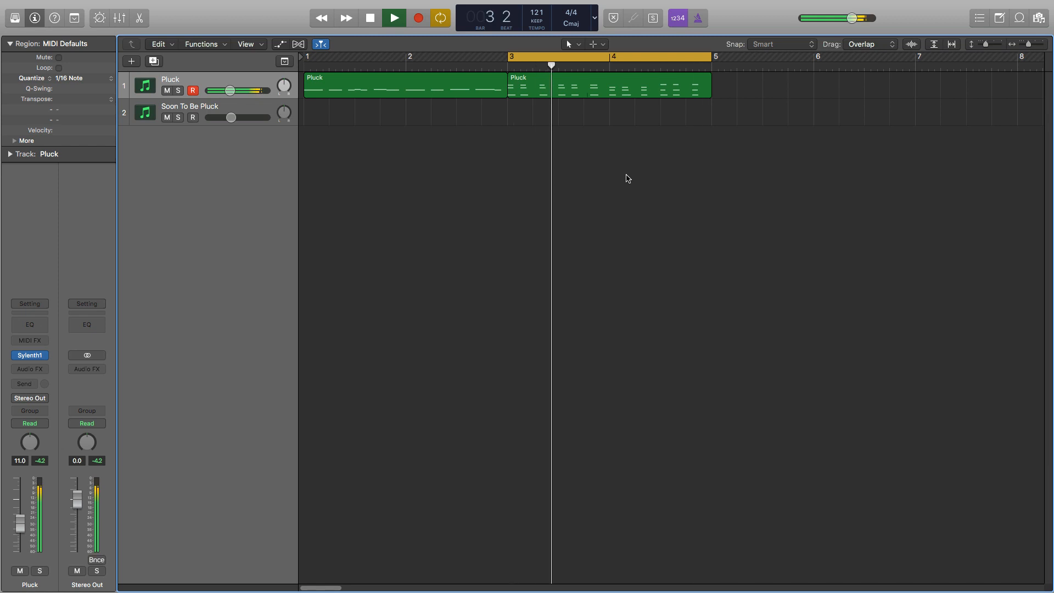
{"action": "key", "text": "space"}
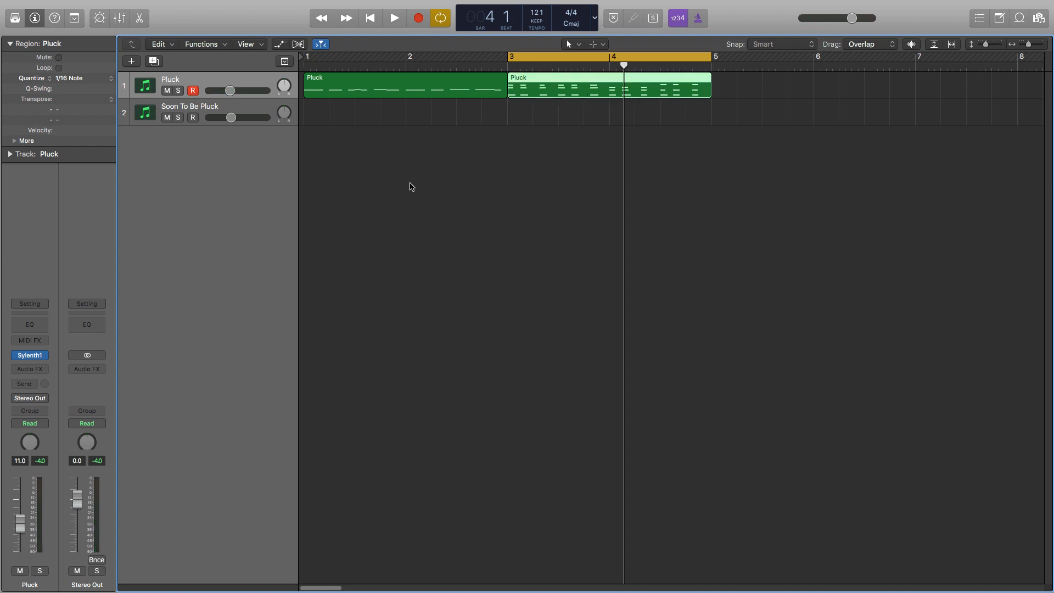
Open the Sylenth1 instrument on the Soon To Be Pluck track and initialise its preset
{"action": "left_click", "coordinate": [258, 109]}
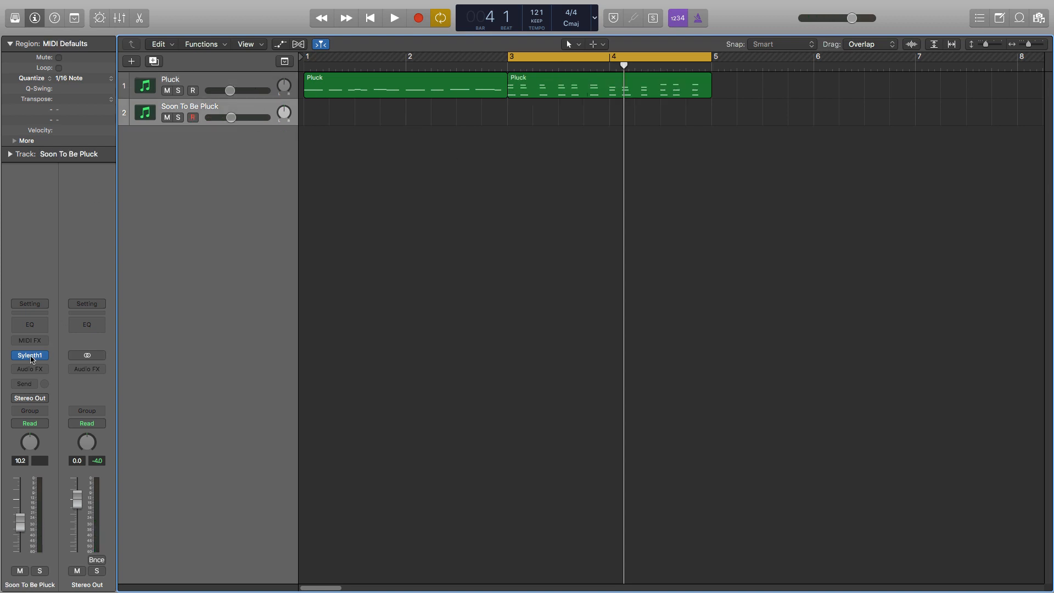
{"action": "left_click", "coordinate": [31, 357]}
{"action": "left_click", "coordinate": [588, 304]}
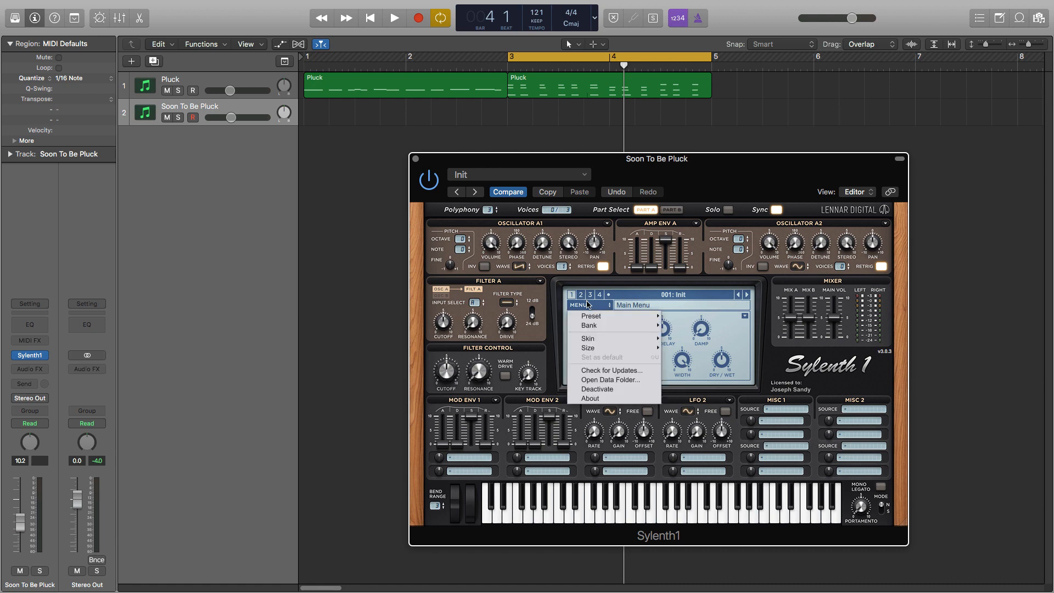
{"action": "mouse_move", "coordinate": [596, 316]}
{"action": "left_click", "coordinate": [721, 354]}
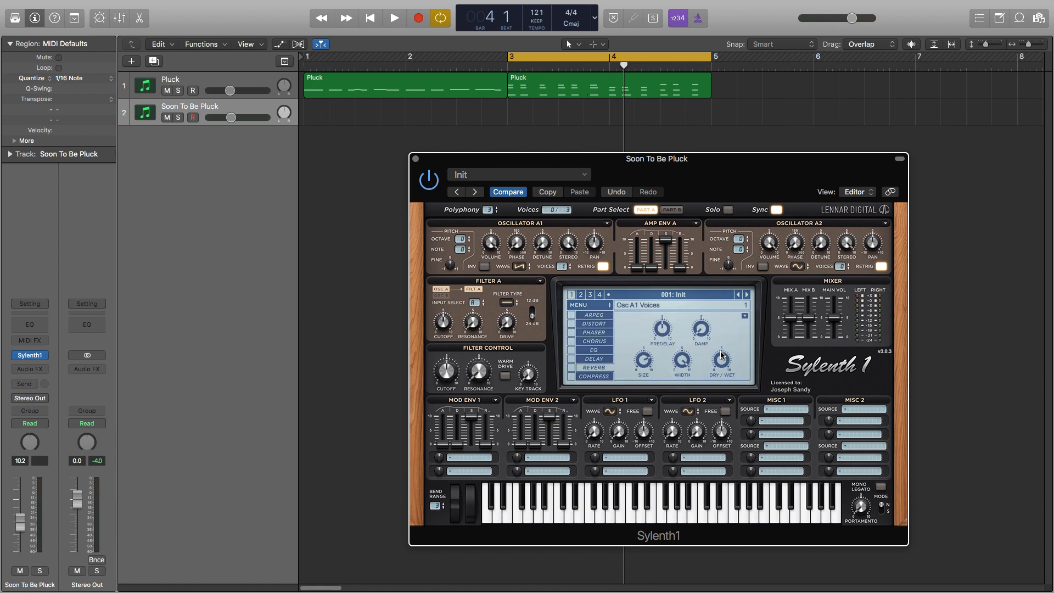
{"action": "mouse_move", "coordinate": [719, 354]}
Set oscillator A1 to a pulse waveform with 8 voices, give oscillator A2 4 voices, and raise the detune of both
{"action": "left_click", "coordinate": [518, 267]}
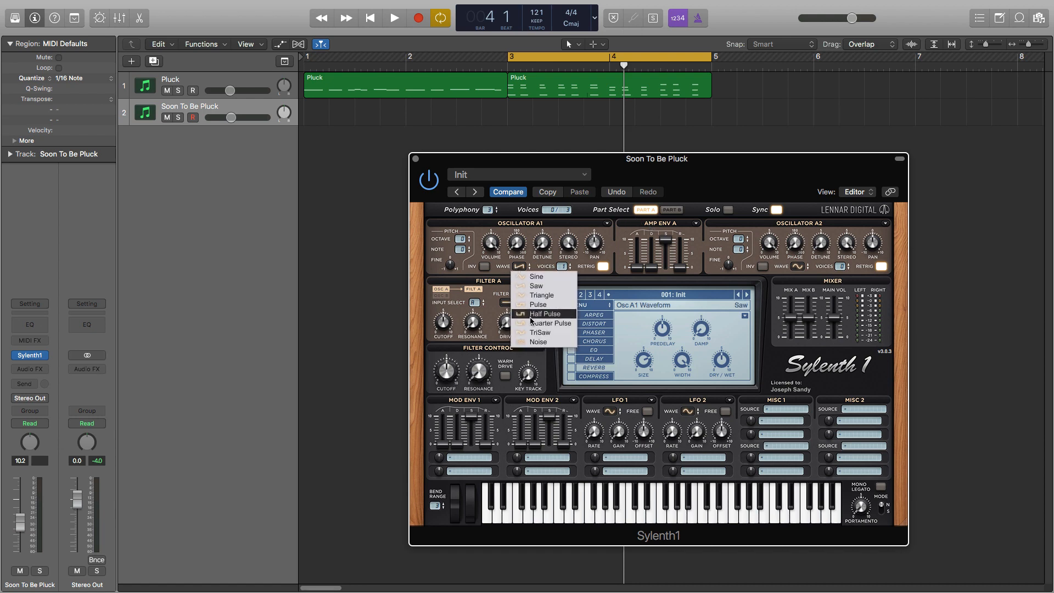
{"action": "left_click", "coordinate": [536, 304]}
{"action": "left_click_drag", "start_coordinate": [566, 270], "coordinate": [568, 226]}
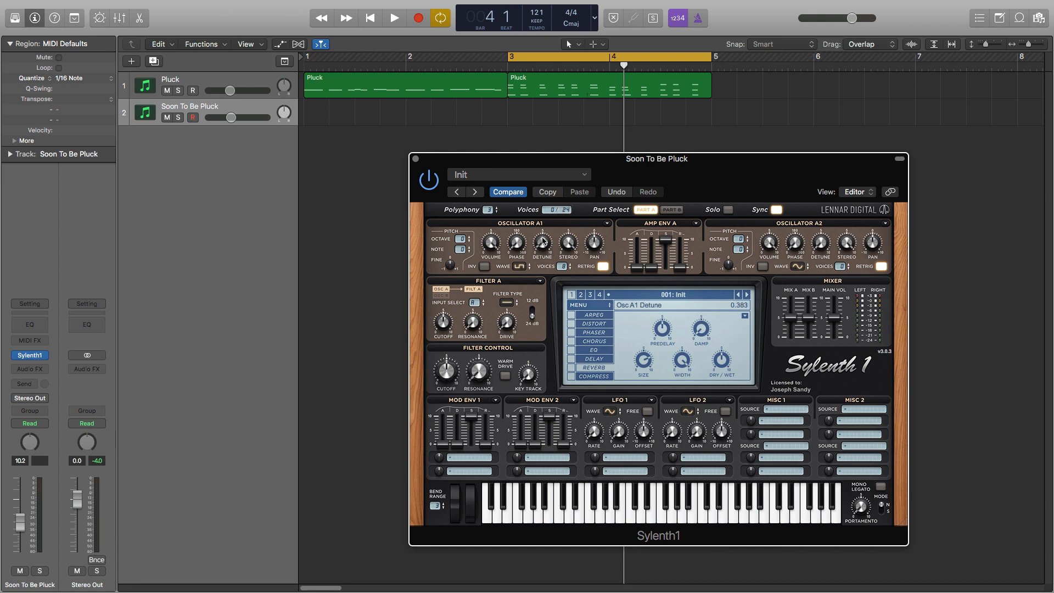
{"action": "left_click_drag", "start_coordinate": [542, 245], "coordinate": [540, 194]}
{"action": "left_click_drag", "start_coordinate": [840, 268], "coordinate": [843, 227]}
{"action": "left_click_drag", "start_coordinate": [826, 248], "coordinate": [823, 147]}
Feed Filter A from Oscillators Part A and B, make it a 24 dB low-pass filter, lower its cutoff and raise its drive
{"action": "left_click", "coordinate": [474, 303]}
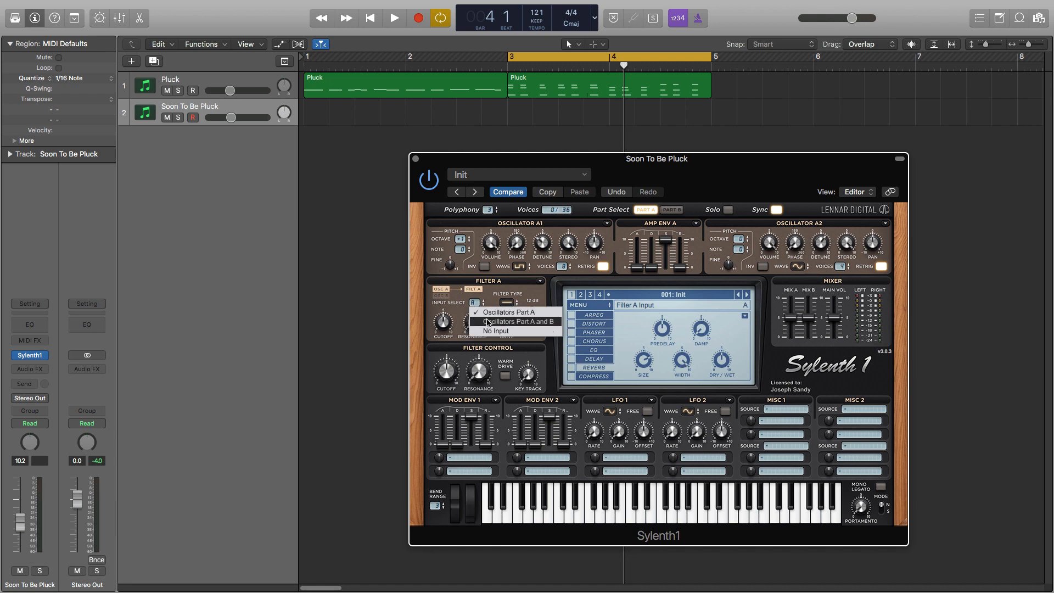
{"action": "left_click", "coordinate": [488, 321]}
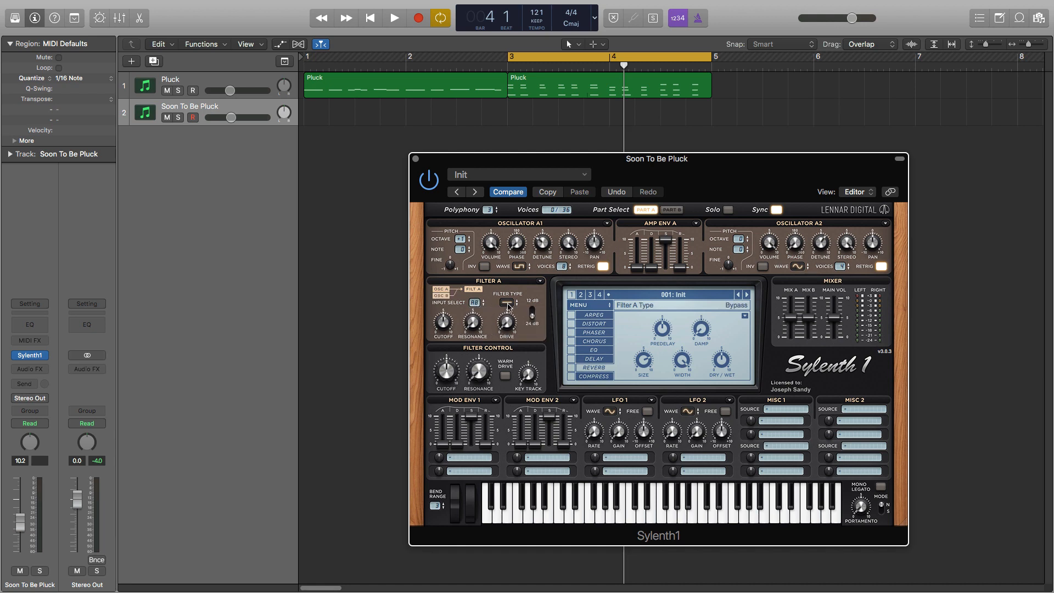
{"action": "left_click", "coordinate": [506, 303]}
{"action": "left_click", "coordinate": [520, 326]}
{"action": "left_click", "coordinate": [533, 322]}
{"action": "left_click_drag", "start_coordinate": [447, 386], "coordinate": [449, 402]}
{"action": "left_click_drag", "start_coordinate": [508, 319], "coordinate": [509, 313]}
On Part B, set oscillator B1 to a pulse waveform with 2 voices at octave +2 and lower its volume
{"action": "left_click", "coordinate": [672, 210]}
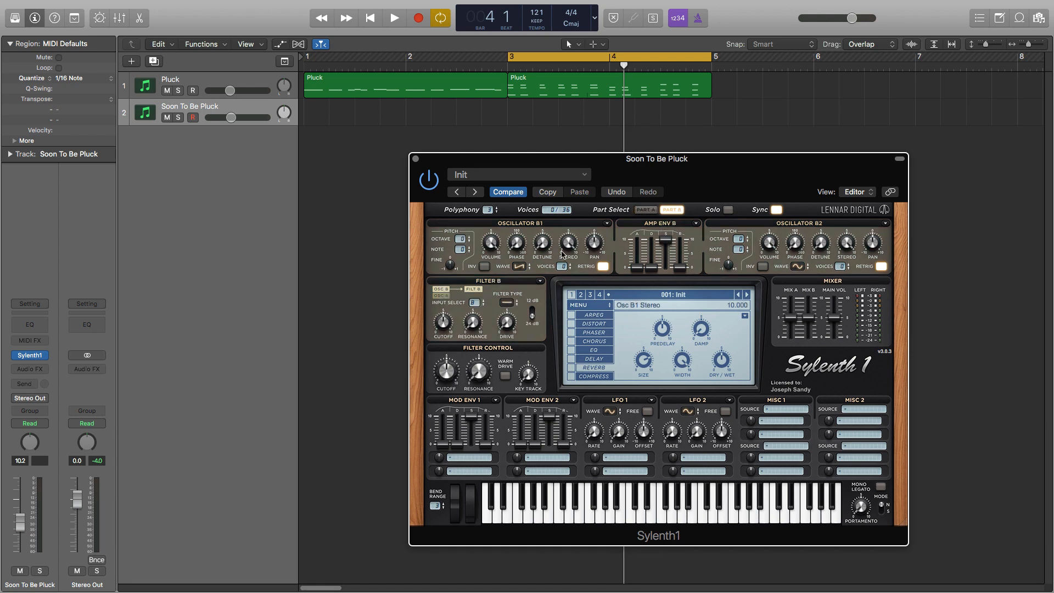
{"action": "left_click", "coordinate": [519, 266]}
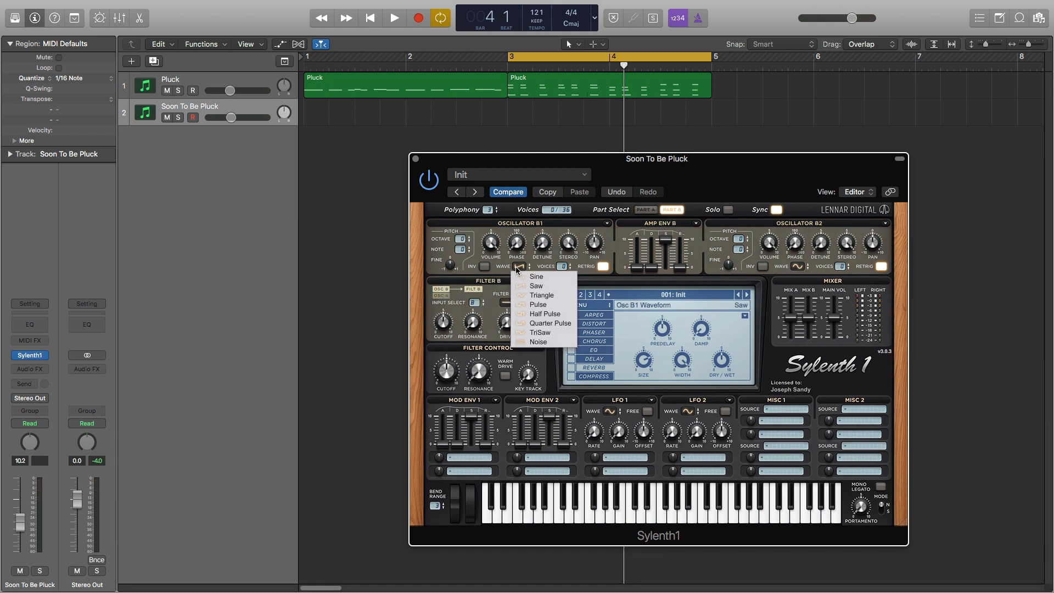
{"action": "left_click", "coordinate": [544, 323]}
{"action": "left_click_drag", "start_coordinate": [563, 269], "coordinate": [562, 237]}
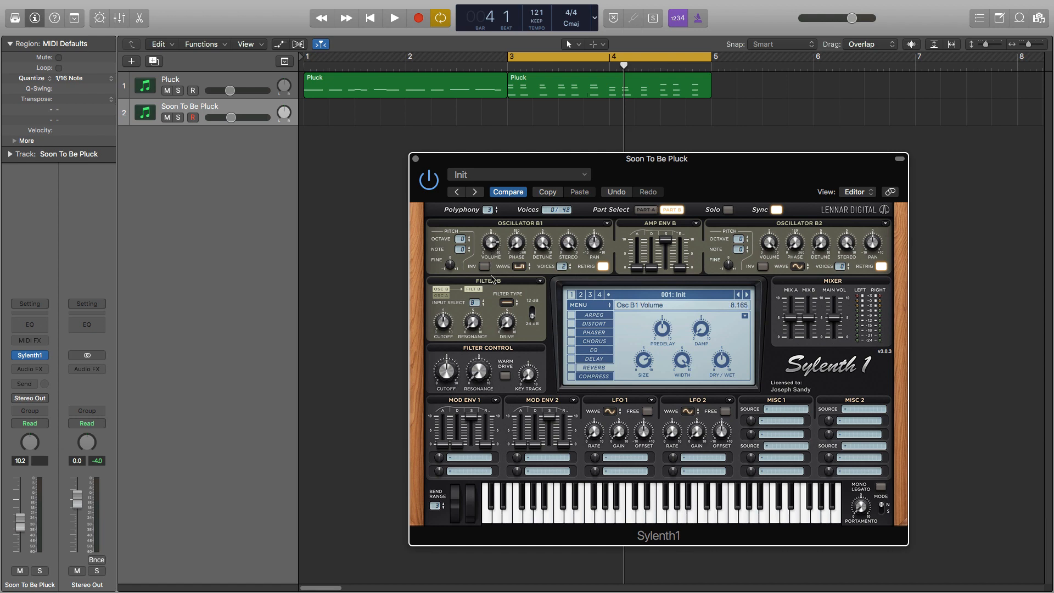
{"action": "left_click_drag", "start_coordinate": [494, 306], "coordinate": [496, 321]}
{"action": "left_click_drag", "start_coordinate": [460, 244], "coordinate": [458, 214]}
Set oscillator B2's waveform to Noise with a reduced volume
{"action": "left_click", "coordinate": [797, 266]}
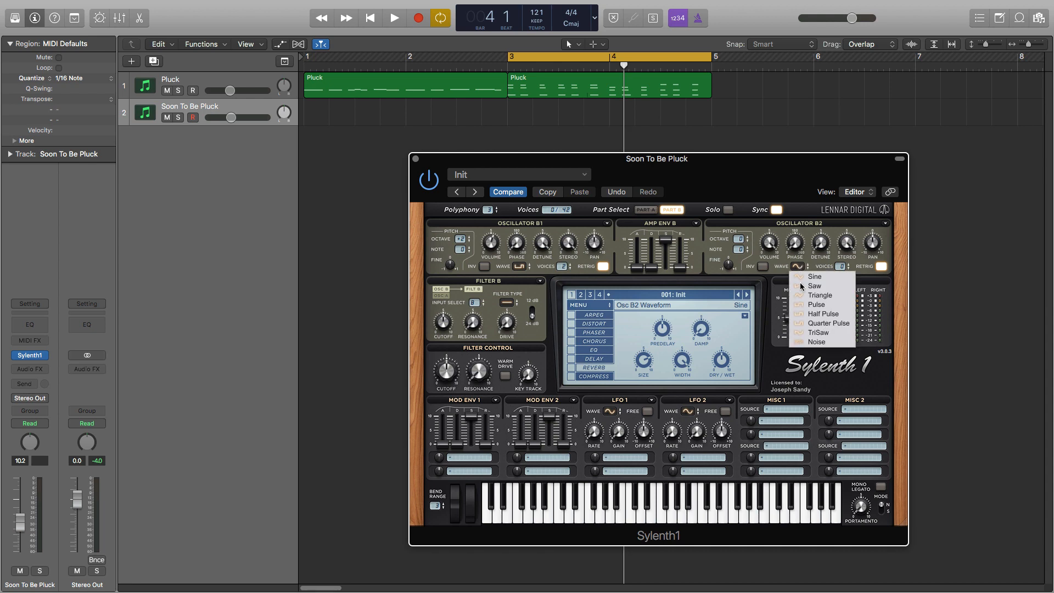
{"action": "left_click", "coordinate": [806, 340]}
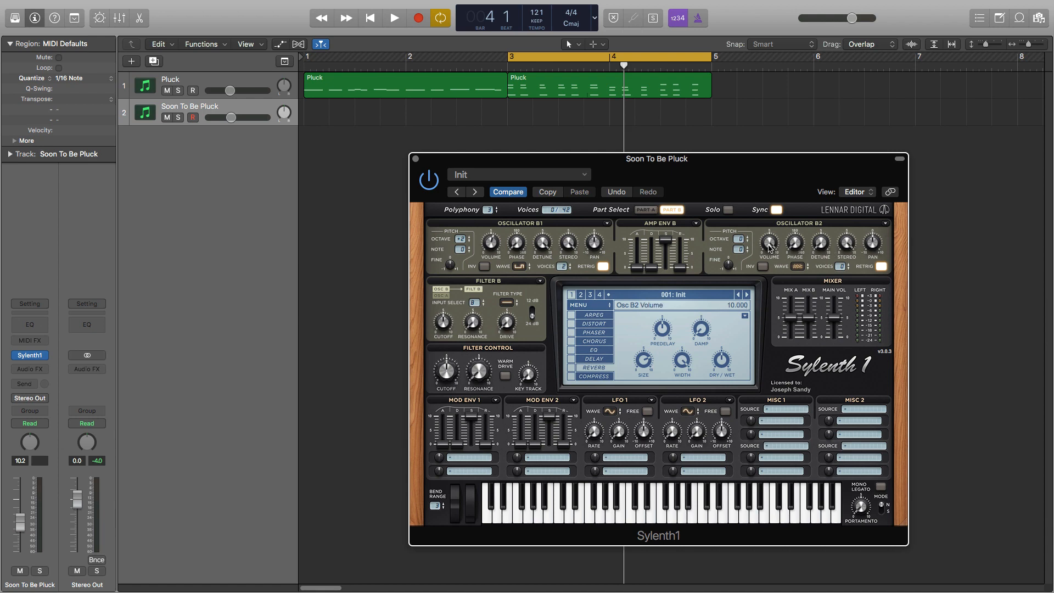
{"action": "left_click_drag", "start_coordinate": [770, 320], "coordinate": [773, 356]}
Make Filter B a low-pass filter, lower its cutoff, and adjust its resonance and drive
{"action": "left_click", "coordinate": [506, 302]}
{"action": "left_click", "coordinate": [529, 332]}
{"action": "left_click_drag", "start_coordinate": [448, 396], "coordinate": [450, 391]}
{"action": "left_click_drag", "start_coordinate": [471, 323], "coordinate": [470, 316]}
{"action": "left_click_drag", "start_coordinate": [507, 330], "coordinate": [502, 317]}
Set the polyphony to 6 and turn on Warm Drive in the filter control section
{"action": "left_click", "coordinate": [487, 211]}
{"action": "left_click_drag", "start_coordinate": [486, 216], "coordinate": [494, 174]}
{"action": "left_click", "coordinate": [506, 376]}
Assign Mod Env 1 to Cutoff A and Cutoff B and raise the modulation amount
{"action": "left_click", "coordinate": [463, 459]}
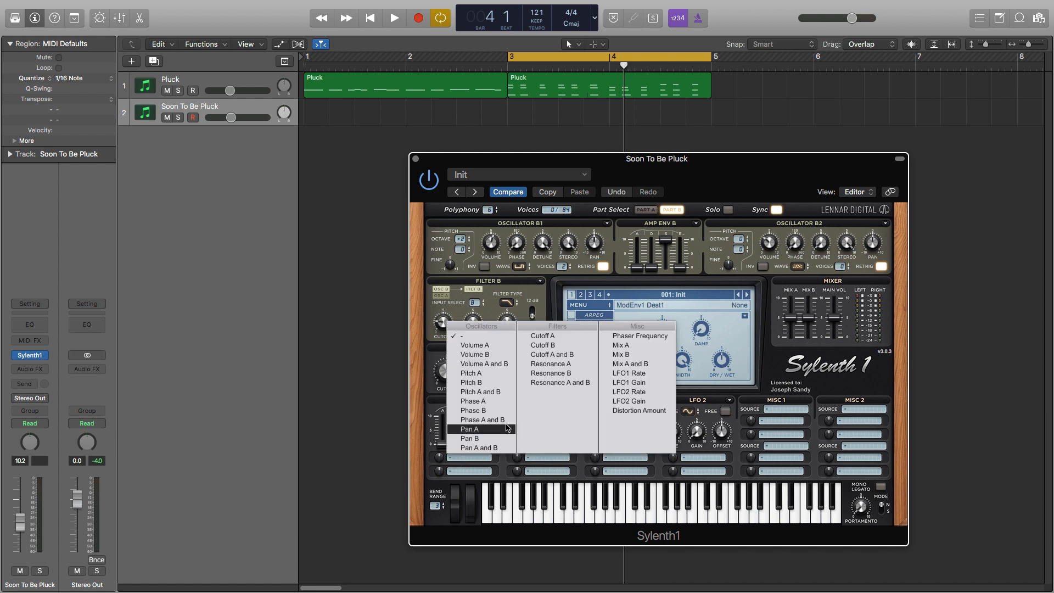
{"action": "left_click", "coordinate": [545, 338]}
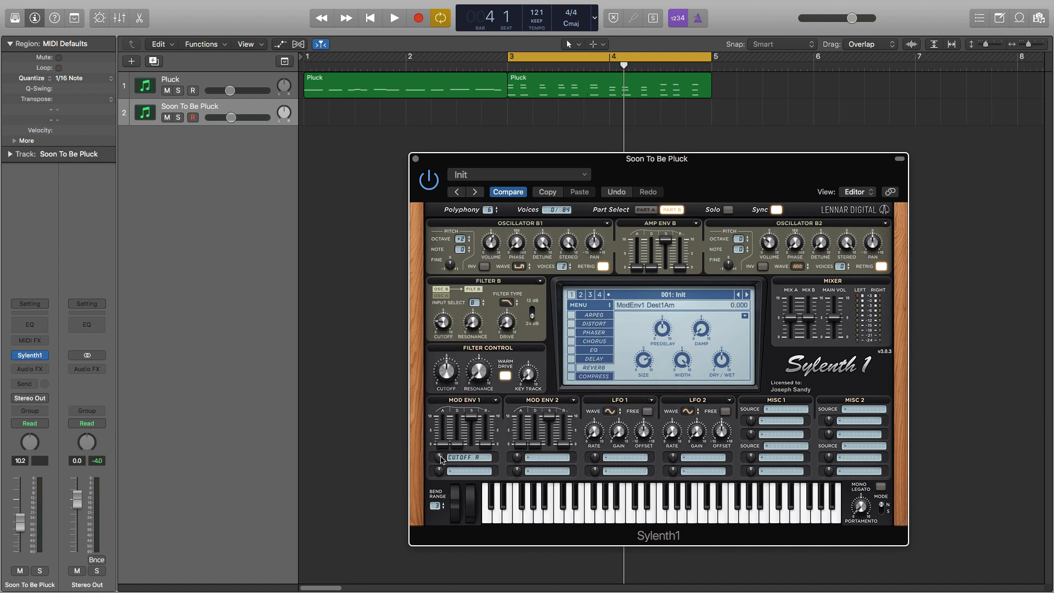
{"action": "left_click", "coordinate": [454, 472]}
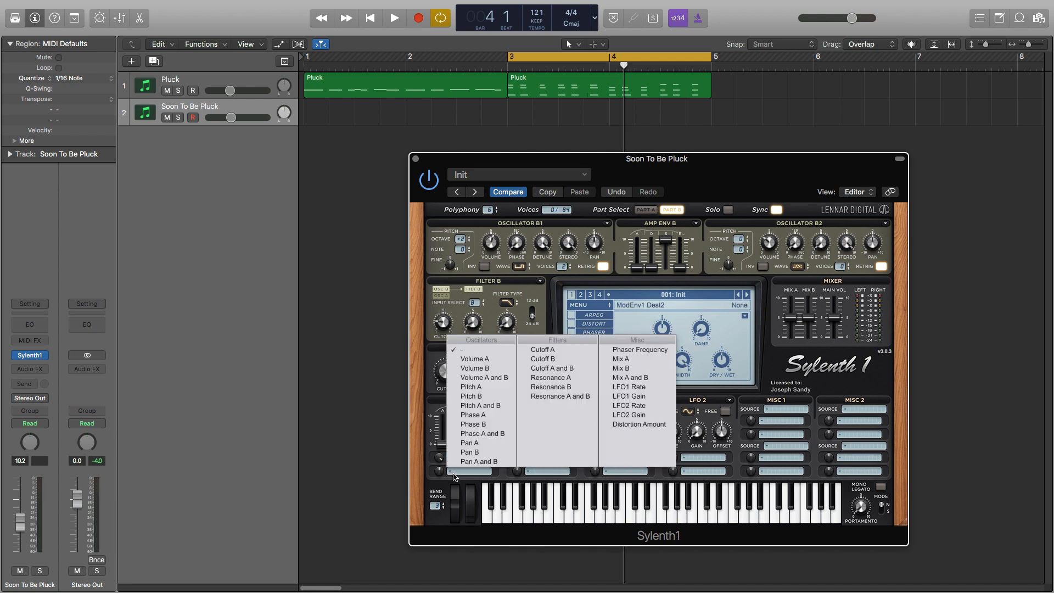
{"action": "left_click", "coordinate": [543, 358]}
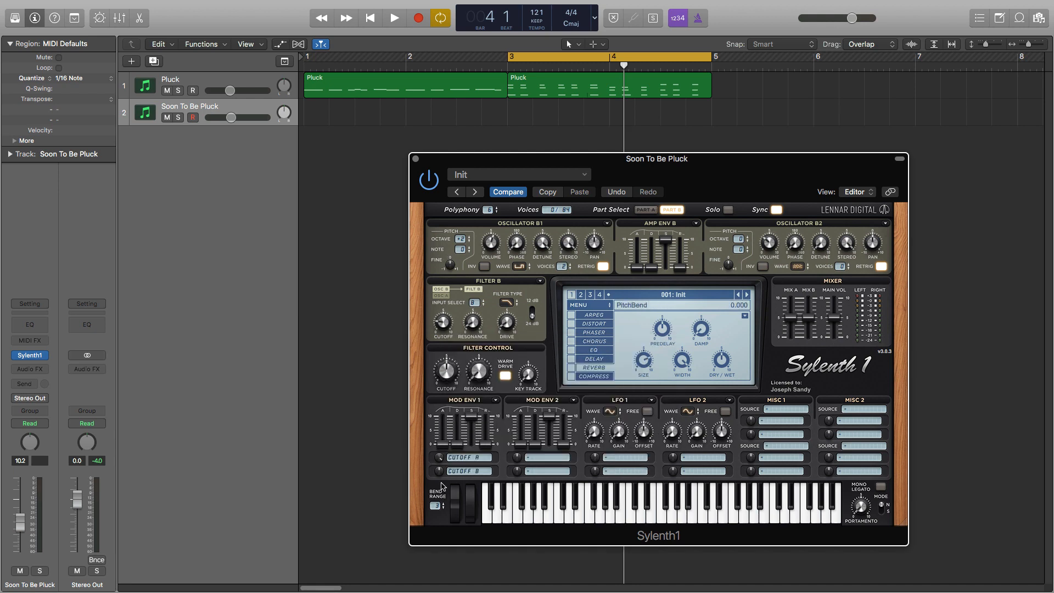
{"action": "left_click_drag", "start_coordinate": [439, 471], "coordinate": [445, 423]}
Lower Mod Env 1's sustain fully and set its decay to about 3.2 while playing the Pluck region on the second track
{"action": "left_click_drag", "start_coordinate": [471, 416], "coordinate": [475, 481]}
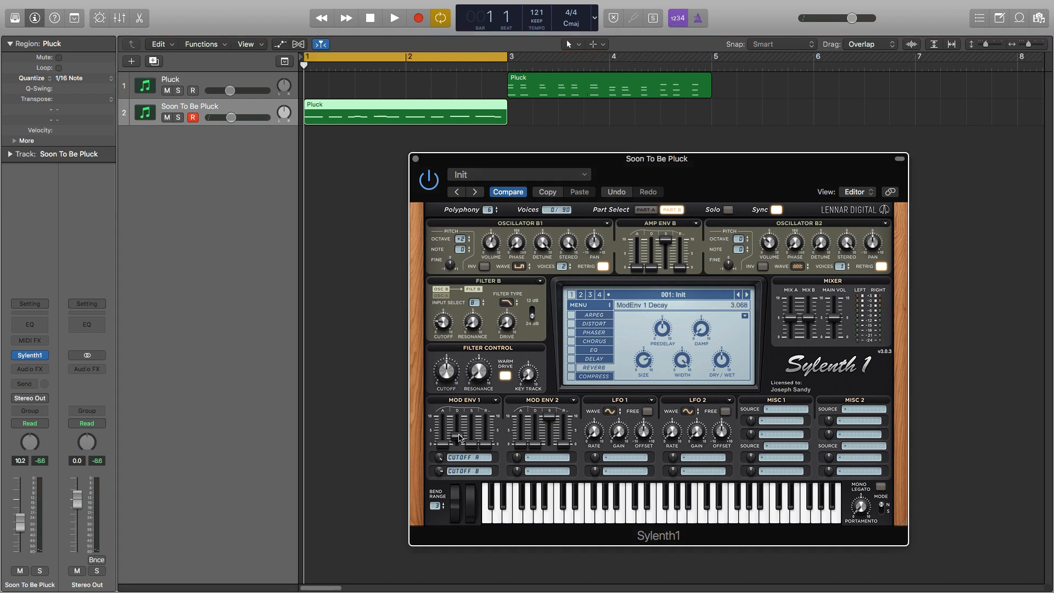
{"action": "key", "text": "space"}
{"action": "mouse_move", "coordinate": [460, 441]}
{"action": "left_mouse_down"}
{"action": "mouse_move", "coordinate": [460, 408]}
{"action": "mouse_move", "coordinate": [454, 462]}
{"action": "mouse_move", "coordinate": [456, 446]}
{"action": "left_mouse_up"}
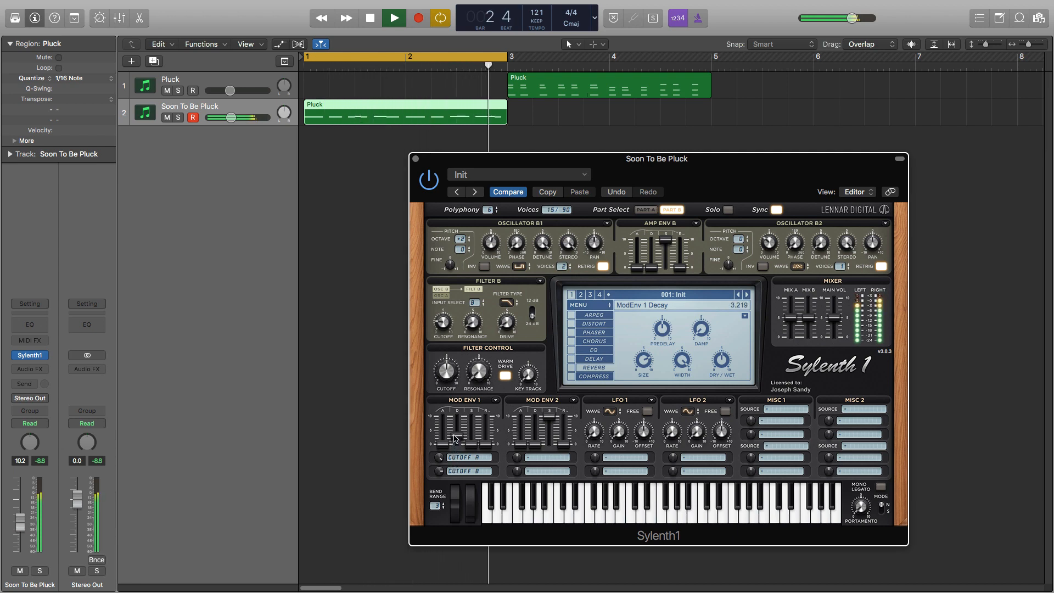
{"action": "key", "text": "space"}
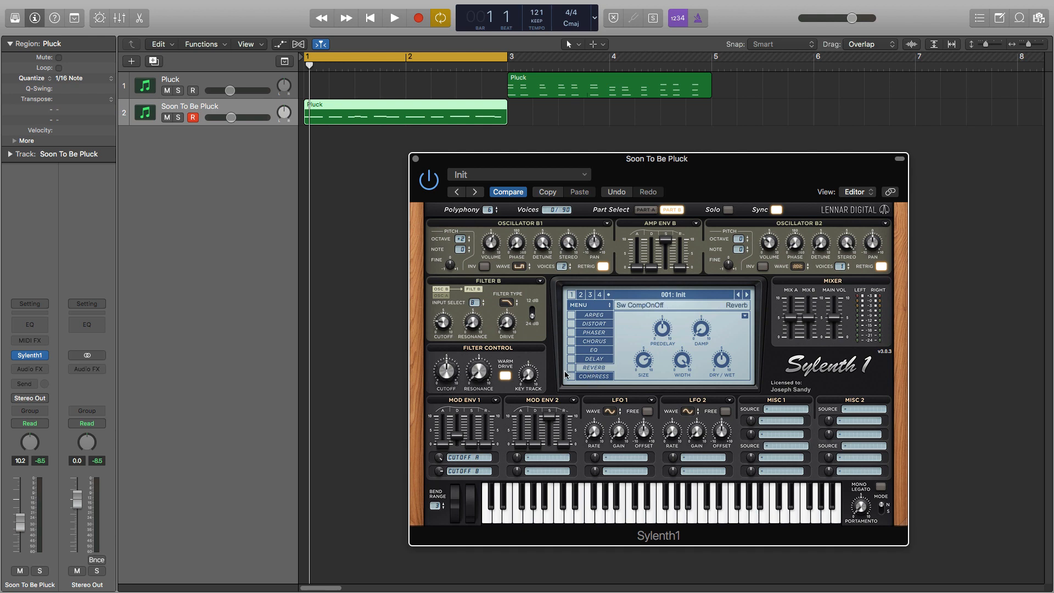
Turn on the synth's EQ effect and adjust its bass and treble bands
{"action": "left_click", "coordinate": [571, 351]}
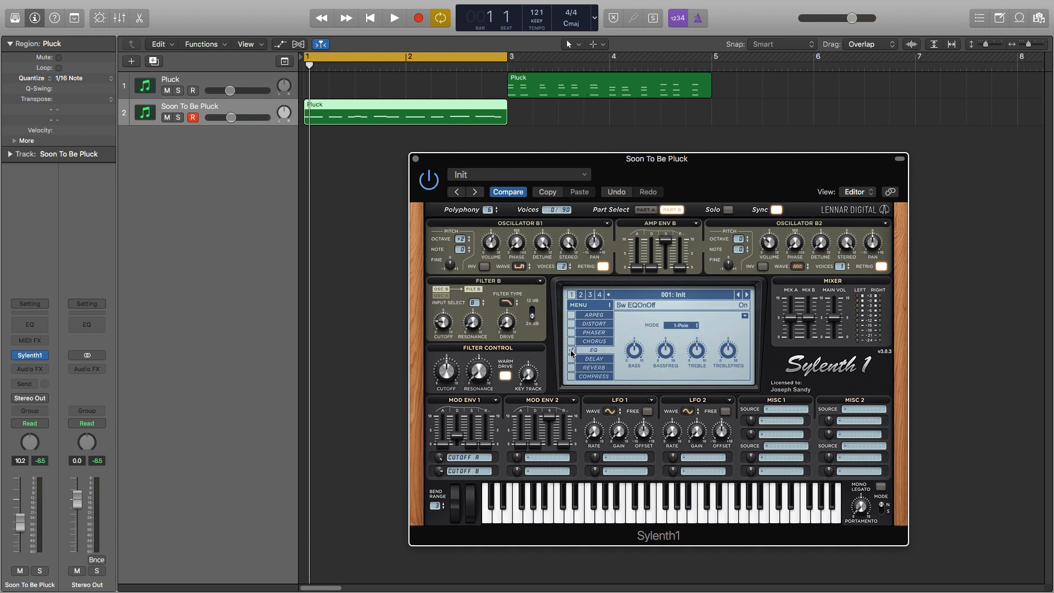
{"action": "left_click_drag", "start_coordinate": [635, 351], "coordinate": [640, 303]}
{"action": "left_click_drag", "start_coordinate": [660, 352], "coordinate": [732, 407]}
Turn on the reverb effect, reduce its predelay, and set Dry/Wet to 40.51 %
{"action": "left_click", "coordinate": [575, 367]}
{"action": "left_click", "coordinate": [573, 369]}
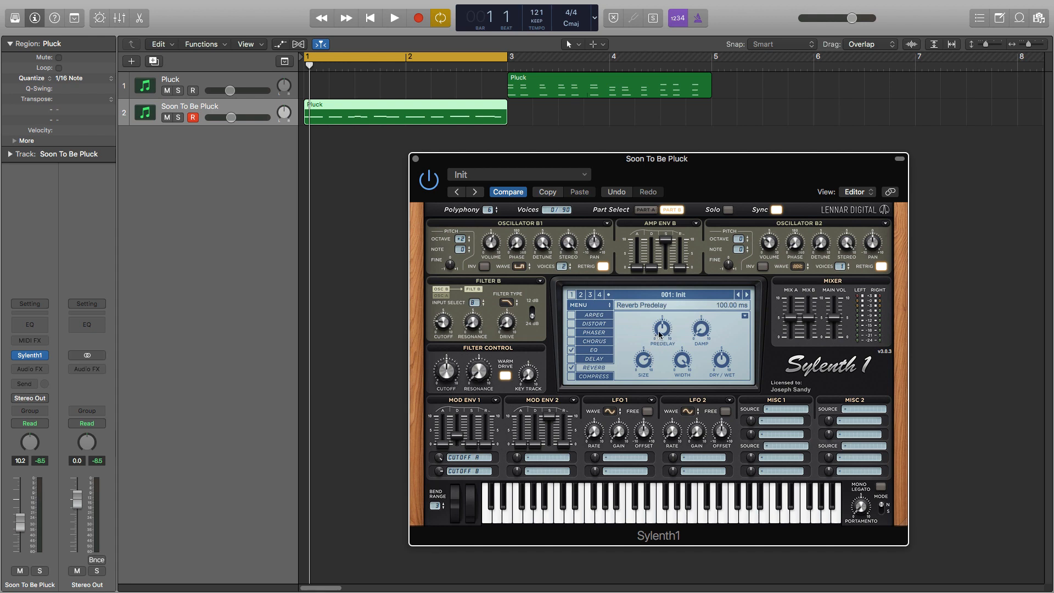
{"action": "left_click_drag", "start_coordinate": [661, 329], "coordinate": [645, 345]}
{"action": "left_click_drag", "start_coordinate": [722, 362], "coordinate": [726, 379]}
Audition the looped Pluck region from its start and lower Mix B in the synth's mixer to about 4.07
{"action": "key", "text": "Return"}
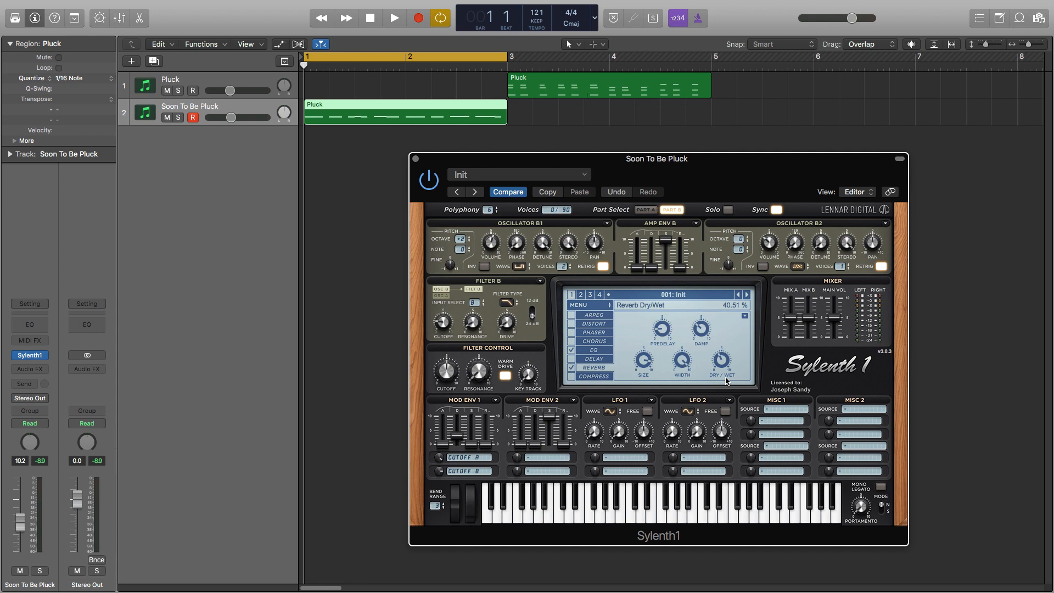
{"action": "key", "text": "space"}
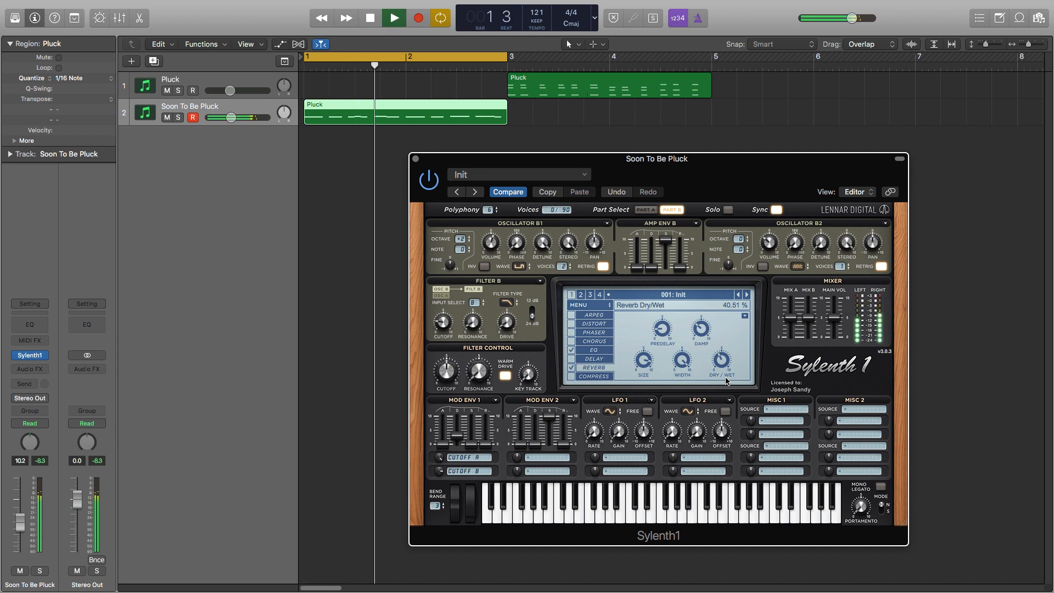
{"action": "left_click", "coordinate": [584, 369]}
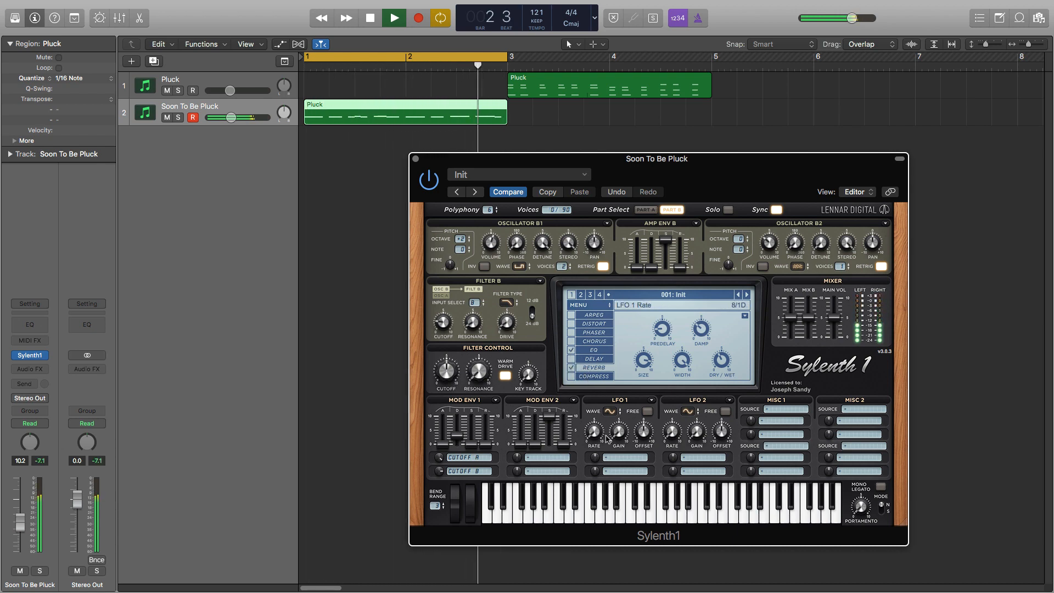
{"action": "key", "text": "space"}
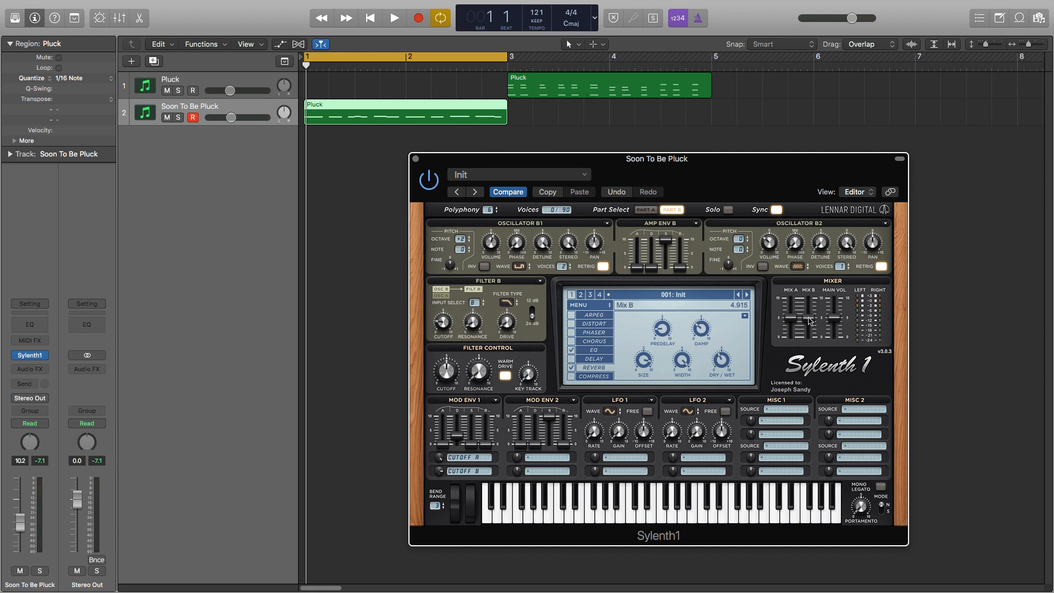
{"action": "left_click_drag", "start_coordinate": [809, 321], "coordinate": [811, 331]}
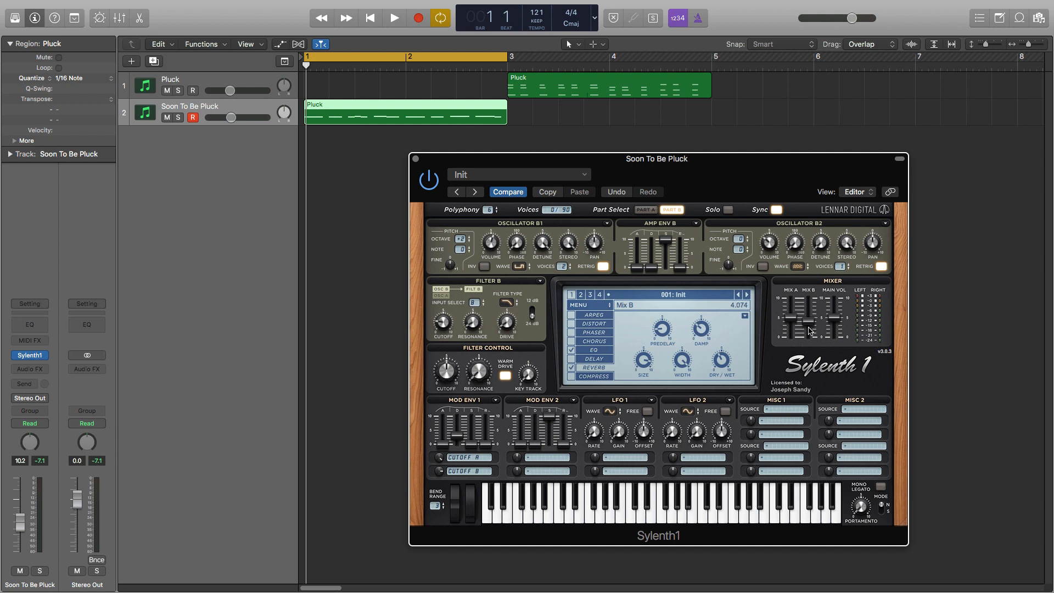